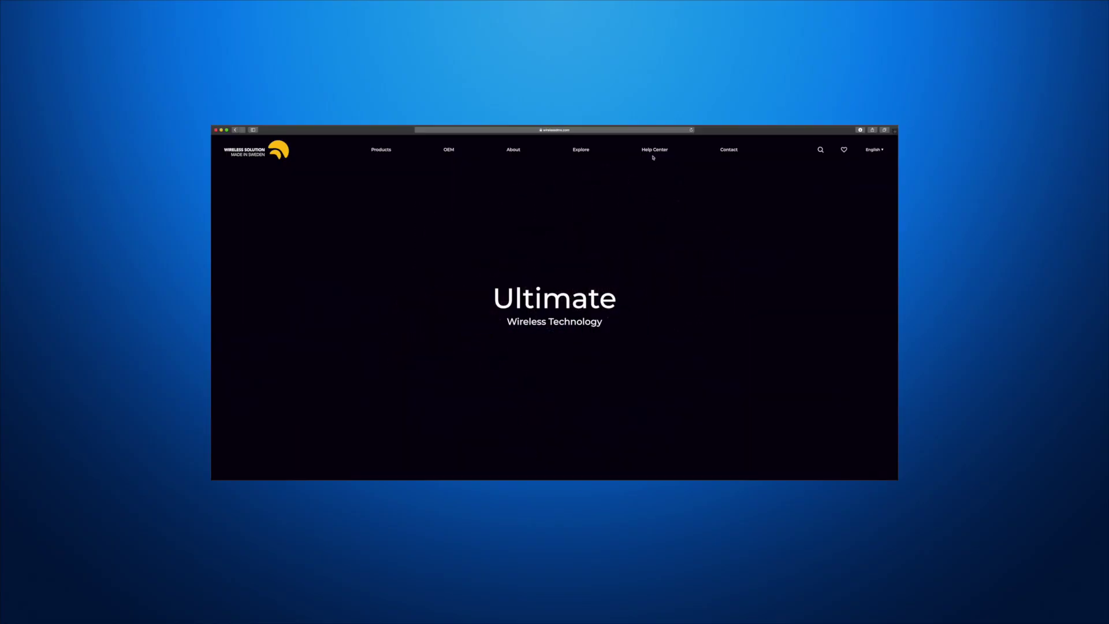
Step: Browse the Wireless Solution site's Help Center and look through the catalogues and manuals on its Downloads page
{"action": "left_click", "coordinate": [654, 151]}
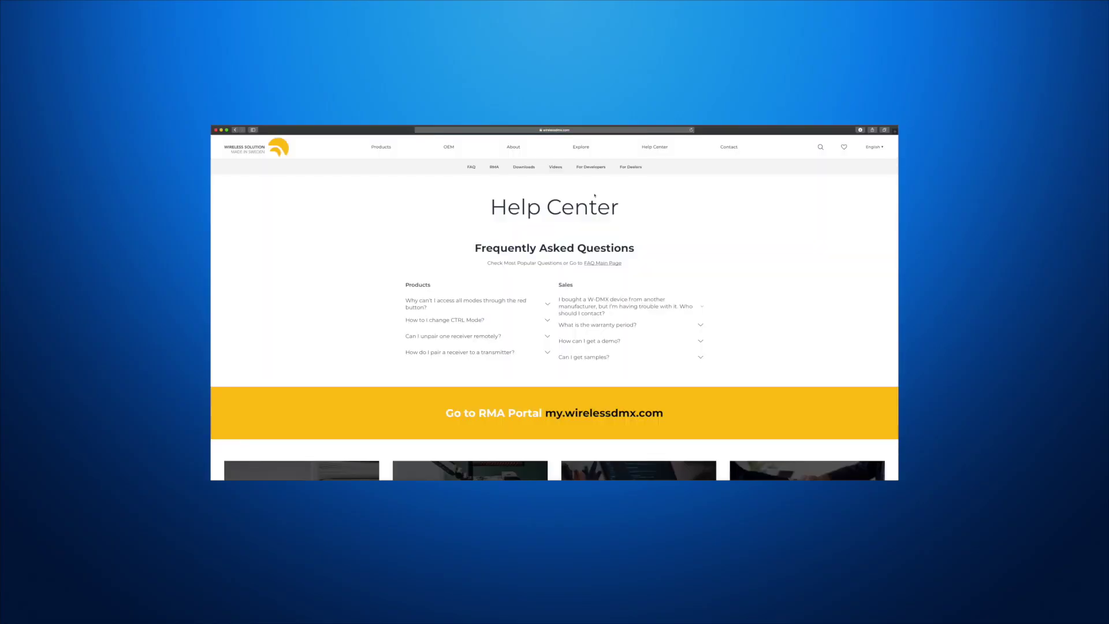
{"action": "scroll", "coordinate": [594, 195], "scroll_direction": "down", "scroll_amount": 5}
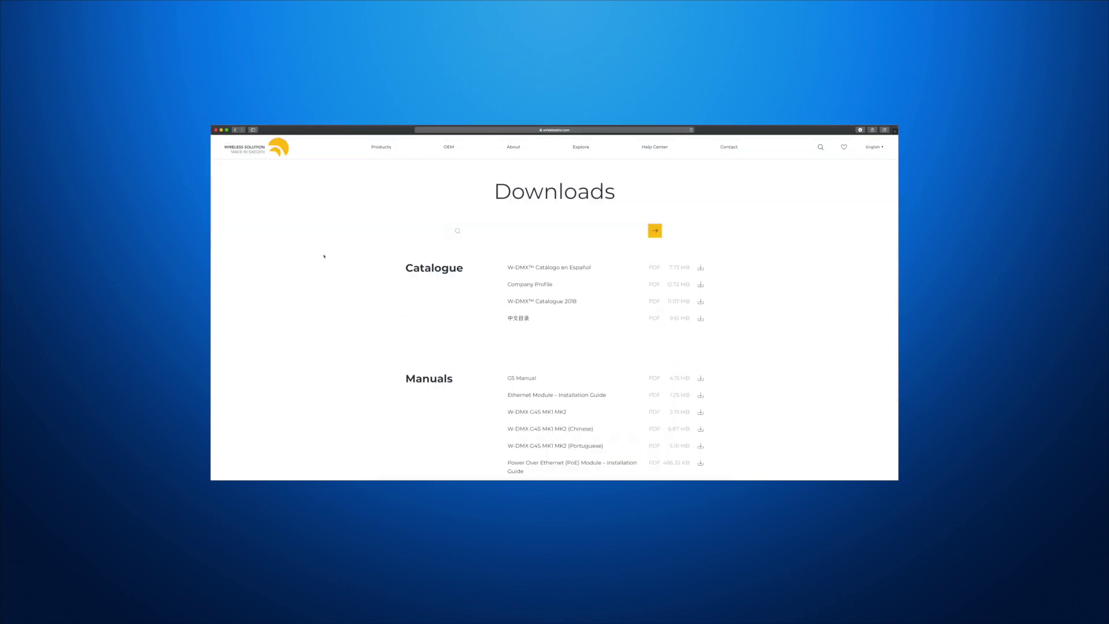
{"action": "scroll", "coordinate": [325, 256], "scroll_direction": "down", "scroll_amount": 10}
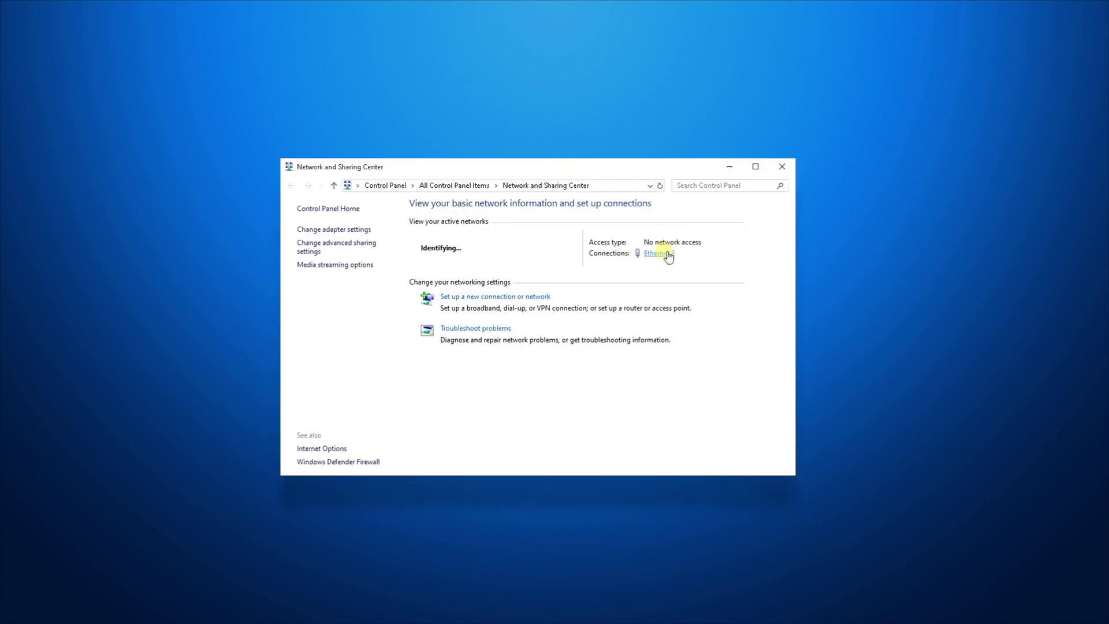
Step: In Windows Network and Sharing Center, give the Ethernet 3 adapter the static IPv4 address 10.0.0.1
{"action": "left_click", "coordinate": [660, 253]}
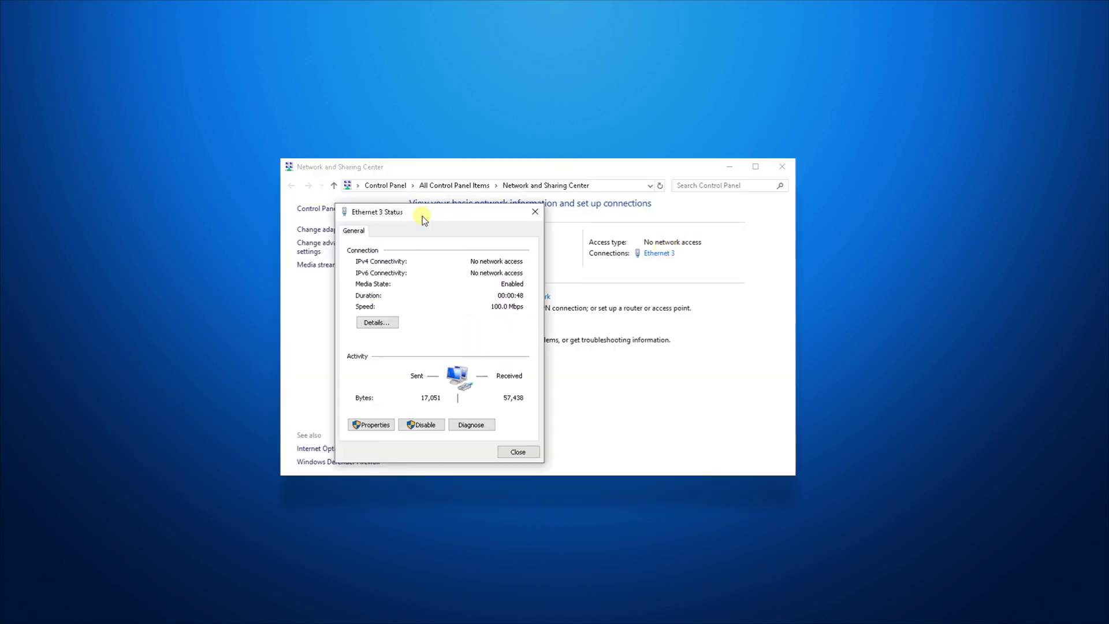
{"action": "left_click", "coordinate": [374, 426]}
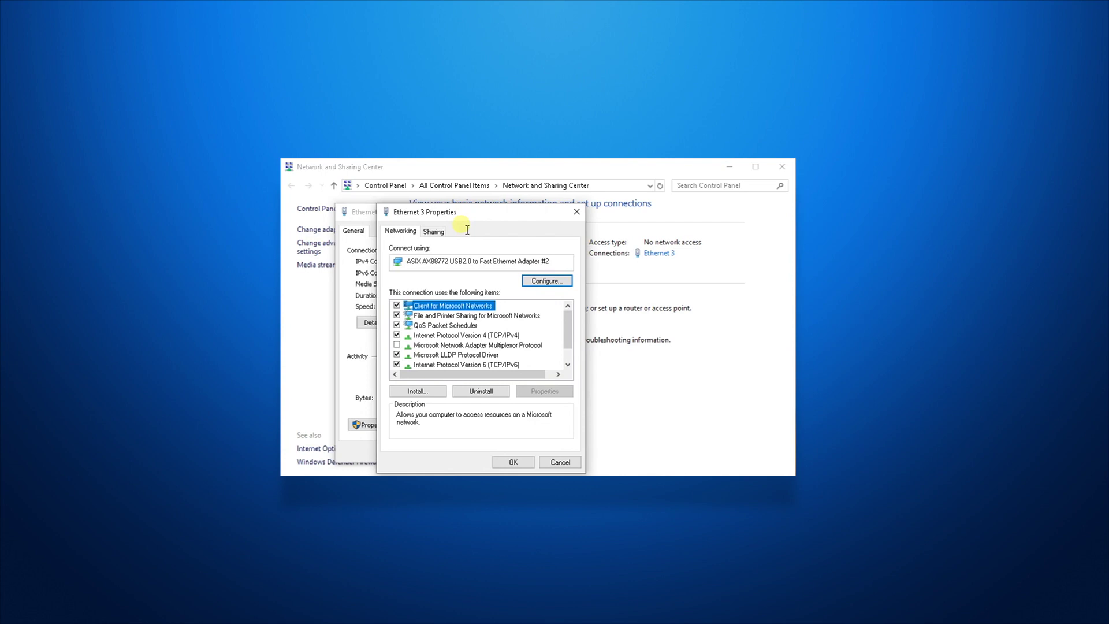
{"action": "double_click", "coordinate": [431, 335]}
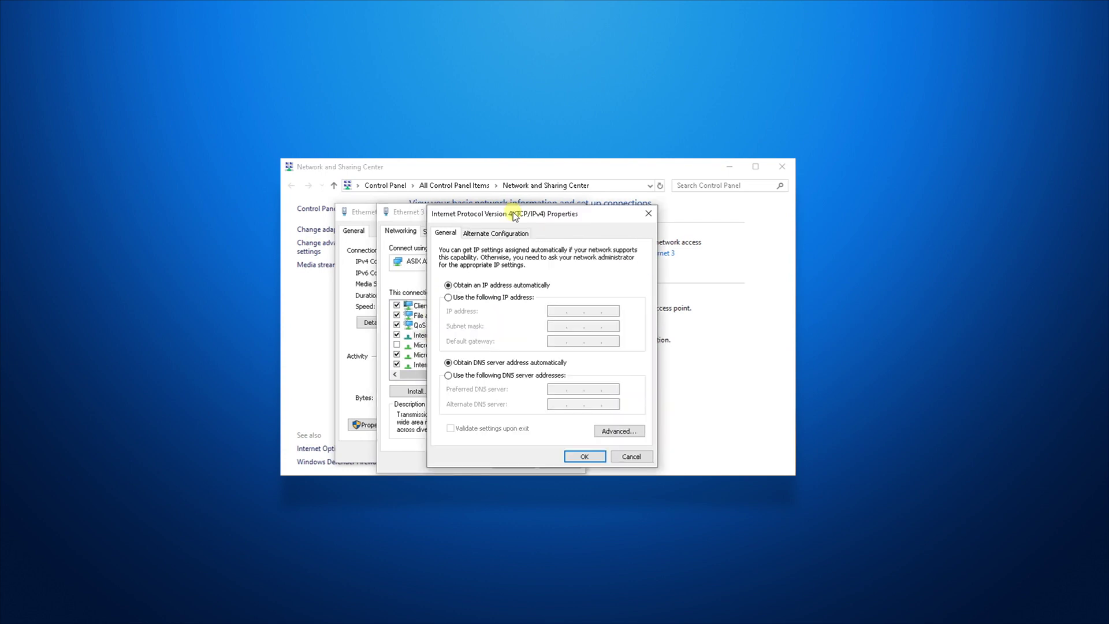
{"action": "left_click", "coordinate": [493, 298]}
{"action": "left_click", "coordinate": [559, 312]}
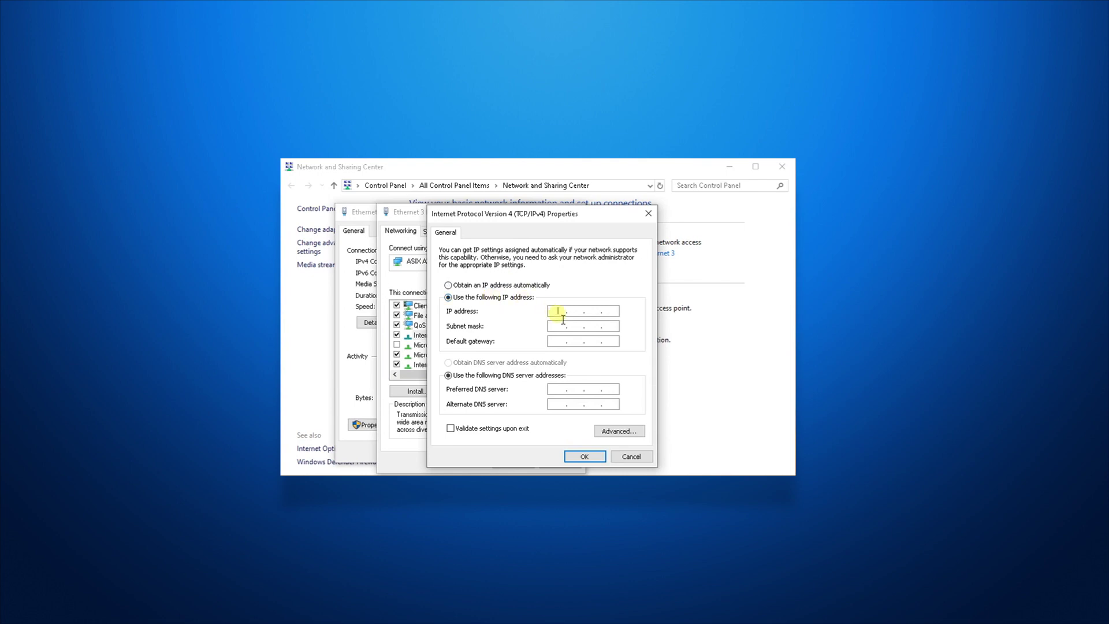
{"action": "type", "text": "10.0.0.1"}
{"action": "key", "text": "Tab"}
{"action": "left_click", "coordinate": [574, 454]}
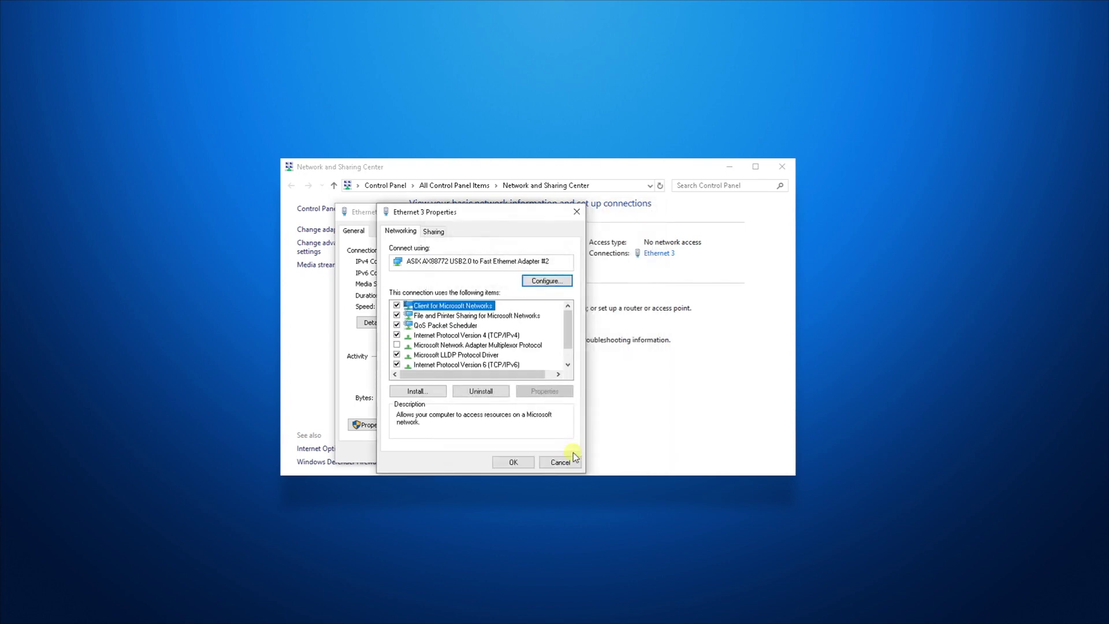
{"action": "left_click", "coordinate": [521, 462]}
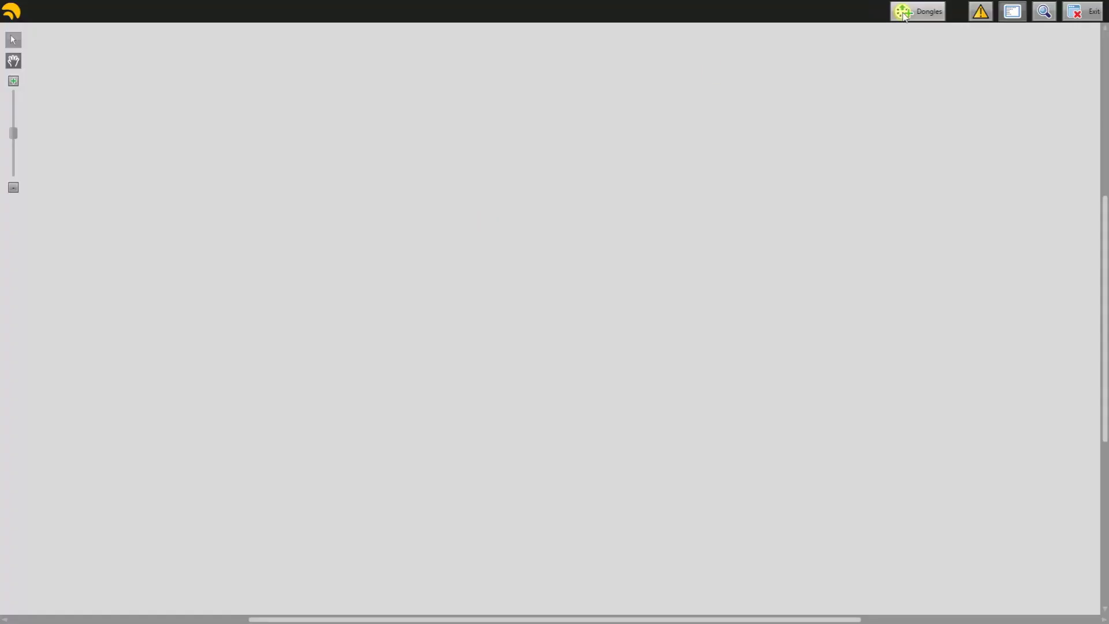
Step: In the dongle configuration software, mark the unused W-DMX dongle as active and align its Port 2 node beside Port 1
{"action": "left_click", "coordinate": [904, 14]}
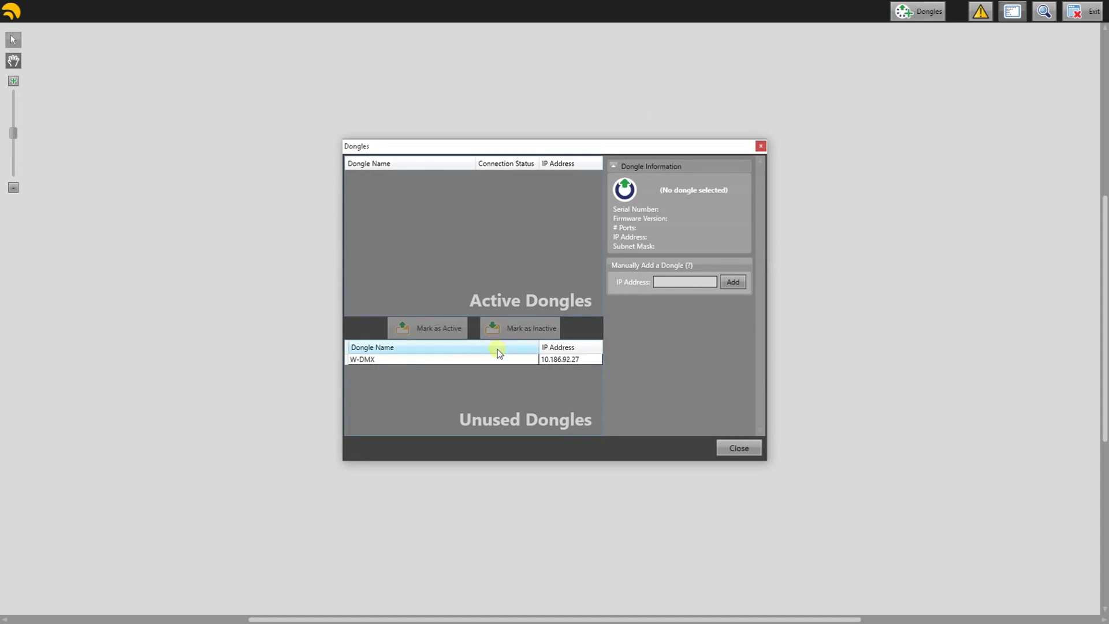
{"action": "left_click", "coordinate": [481, 362]}
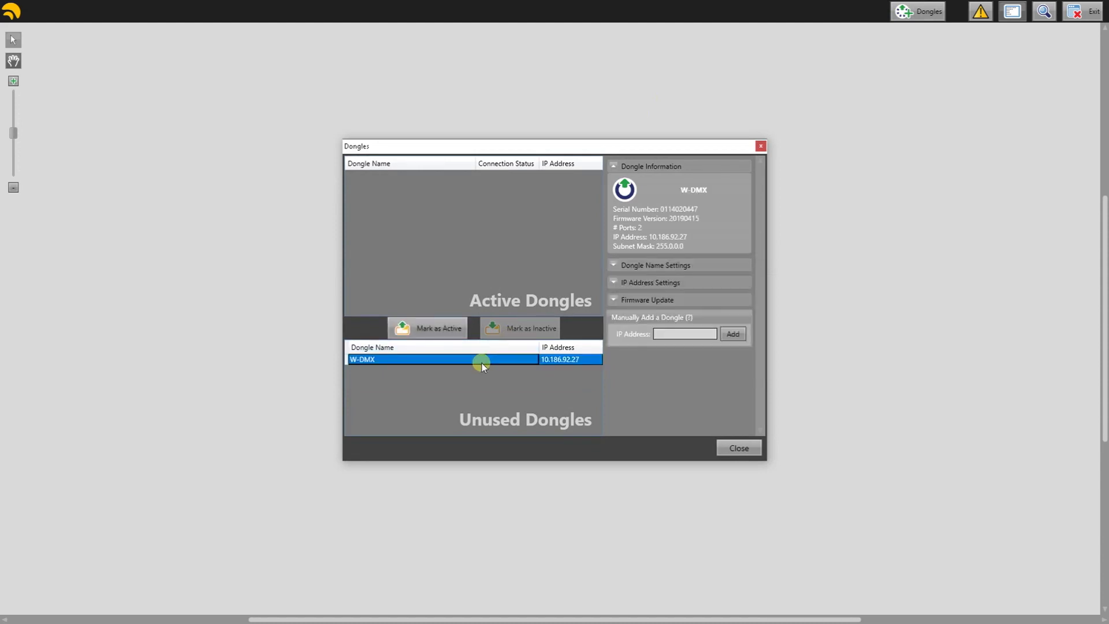
{"action": "left_click", "coordinate": [442, 328]}
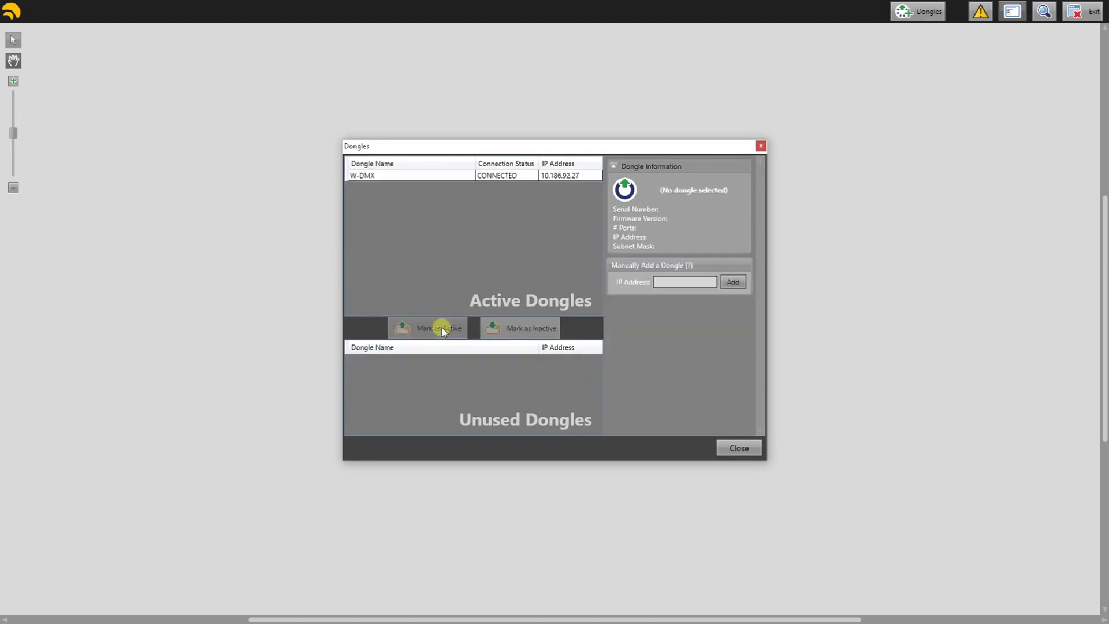
{"action": "left_click", "coordinate": [397, 177]}
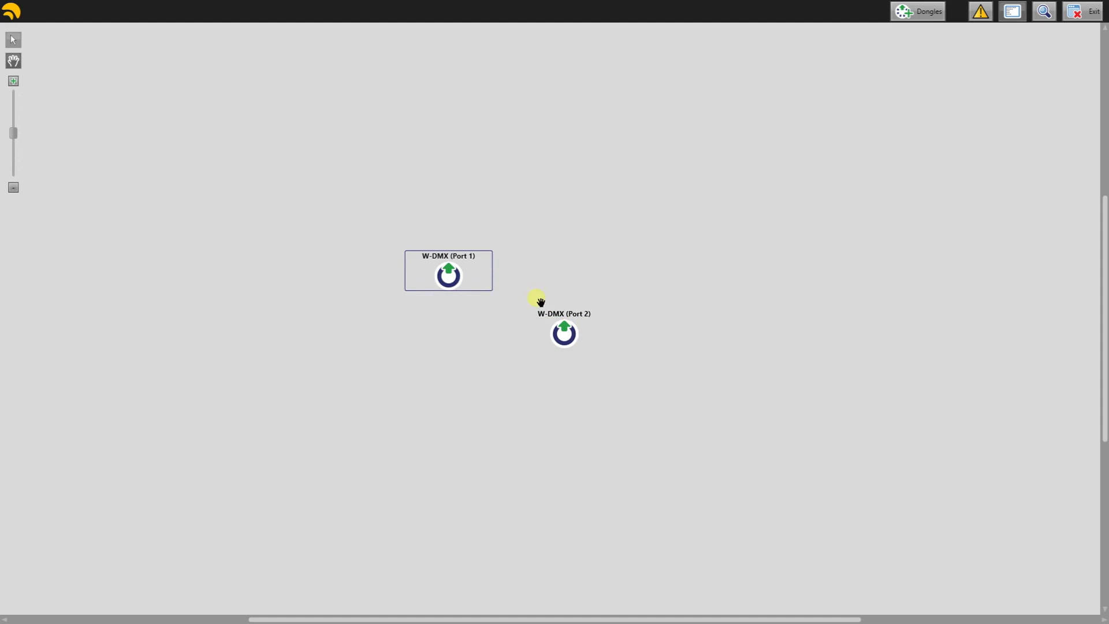
{"action": "left_click_drag", "start_coordinate": [566, 323], "coordinate": [627, 271]}
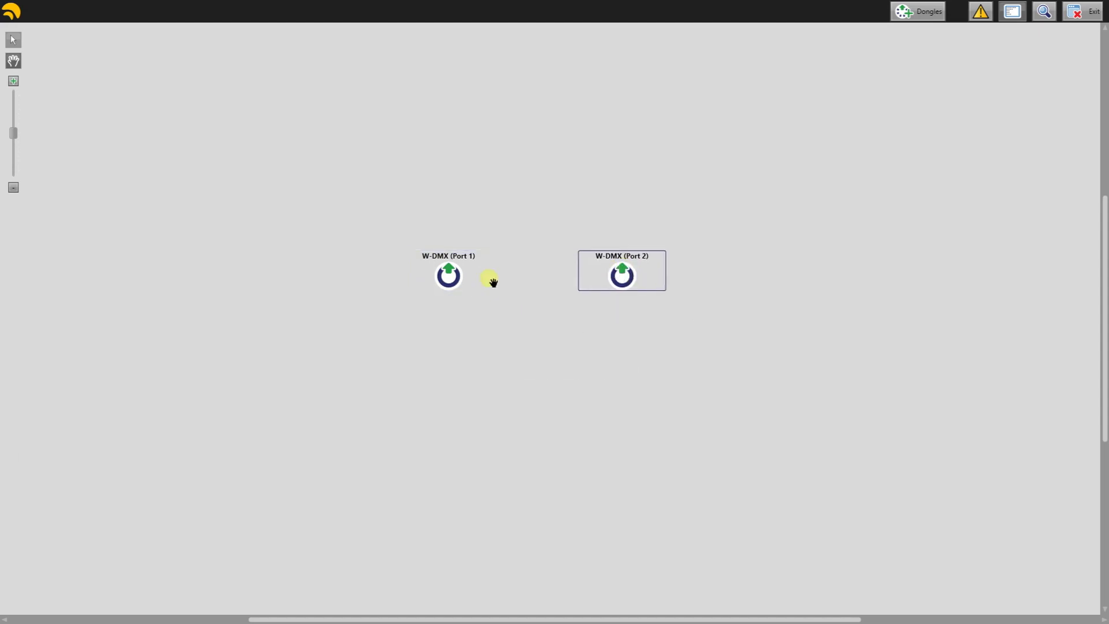
Step: Review Port 1's DMX source options and apply (RDM) ArtNet -> DMX with Artnet universe 0
{"action": "left_click", "coordinate": [448, 276]}
{"action": "left_click", "coordinate": [449, 309]}
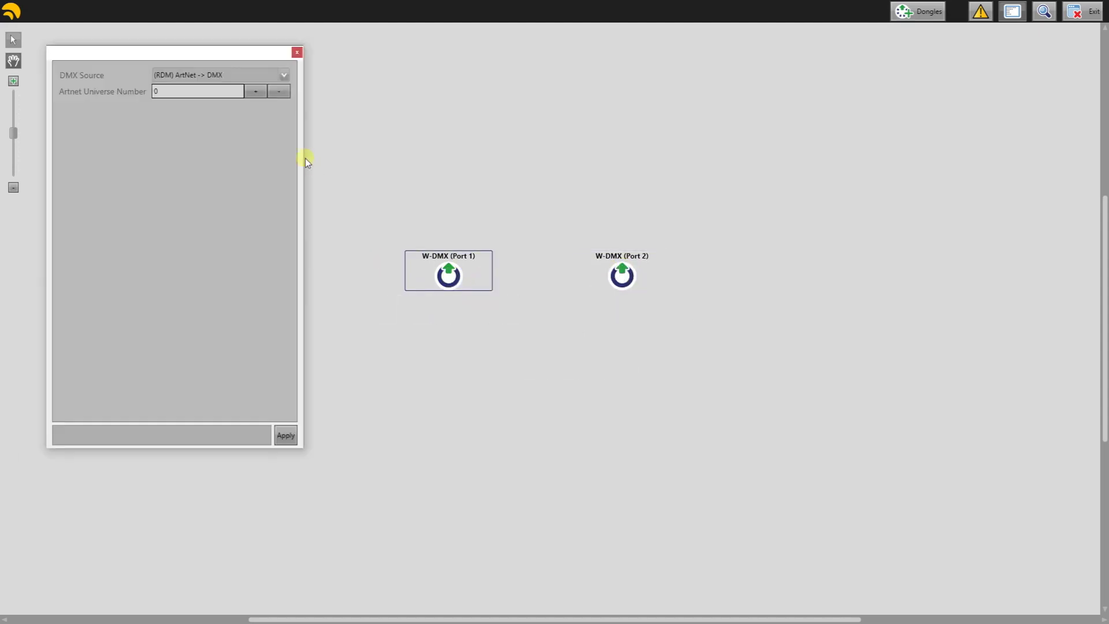
{"action": "left_click", "coordinate": [247, 76]}
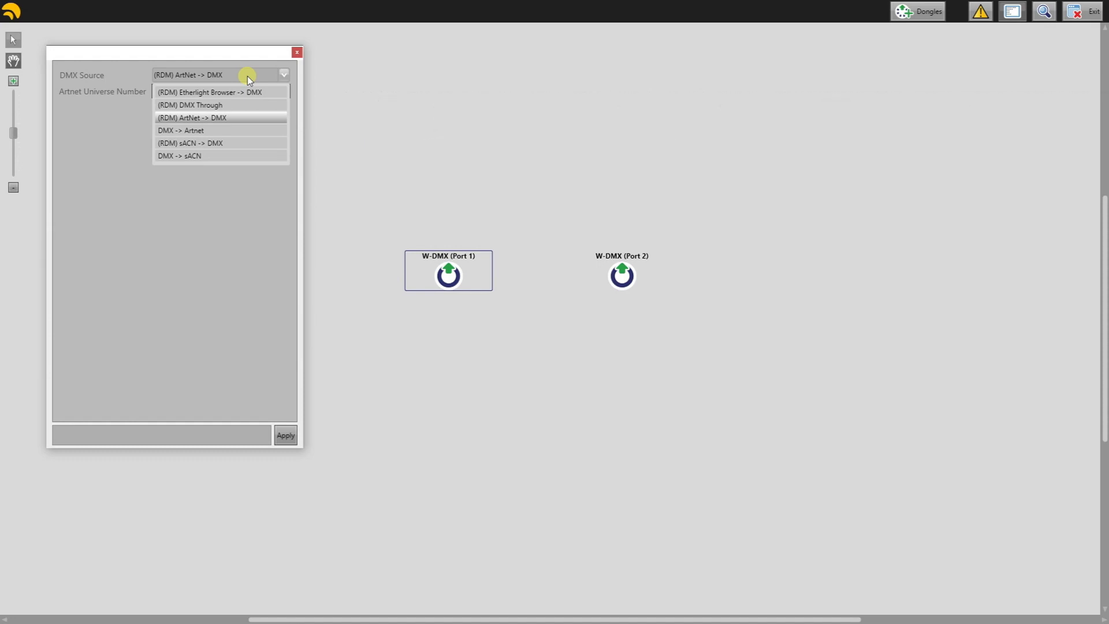
{"action": "left_click", "coordinate": [248, 76]}
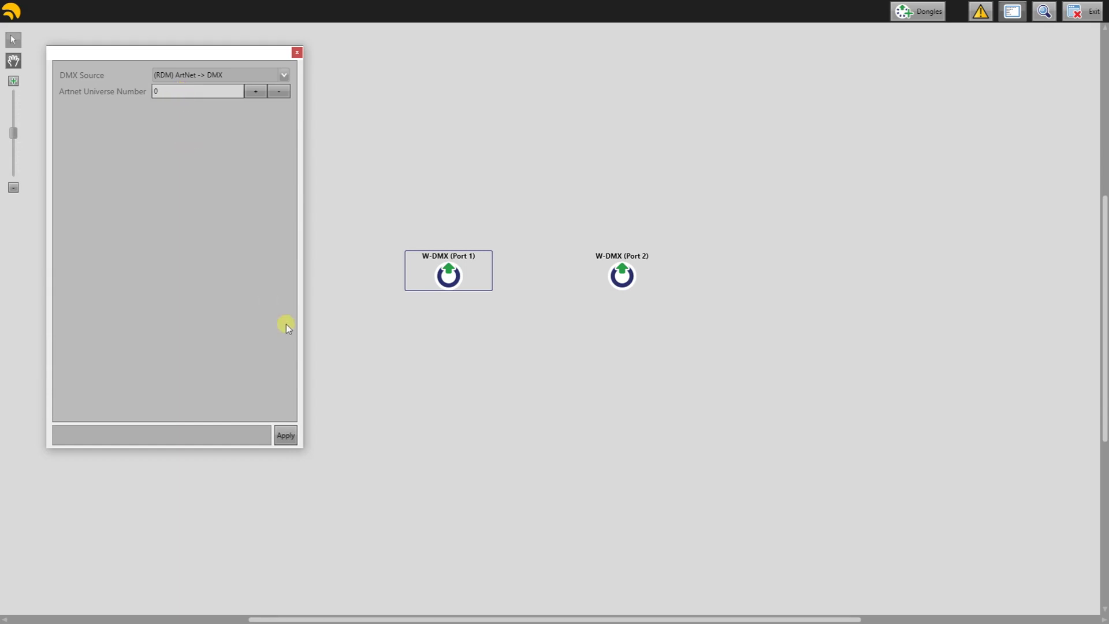
{"action": "left_click", "coordinate": [286, 435]}
{"action": "left_click", "coordinate": [297, 52]}
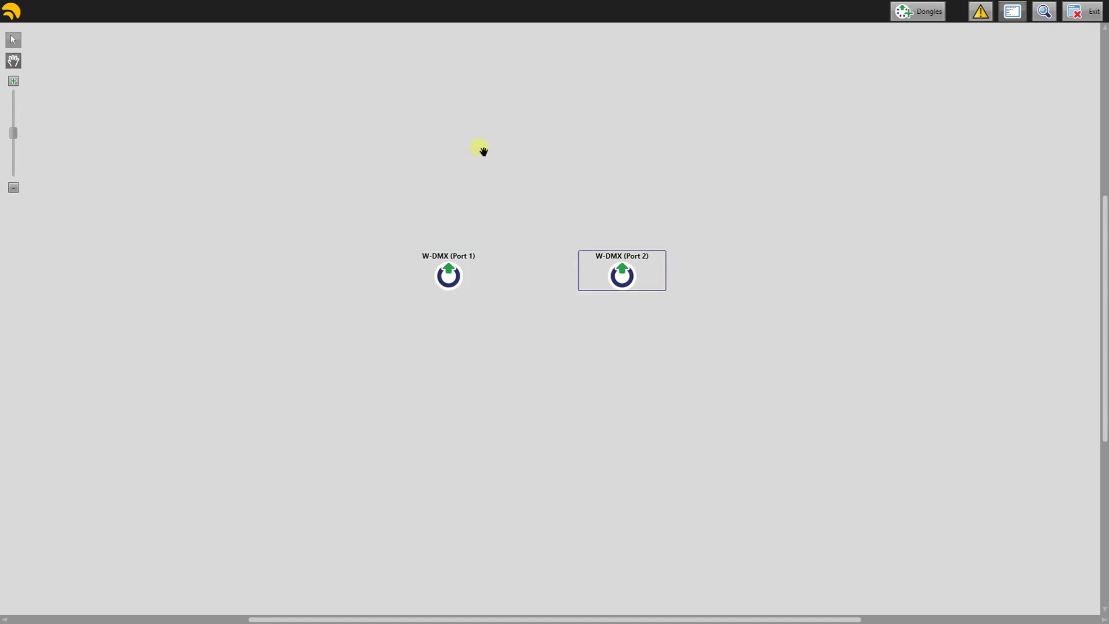
Step: Change the active W-DMX dongle's IP mode to Artnet Primary (2.x.x.x)
{"action": "left_click", "coordinate": [918, 11]}
{"action": "left_click", "coordinate": [525, 175]}
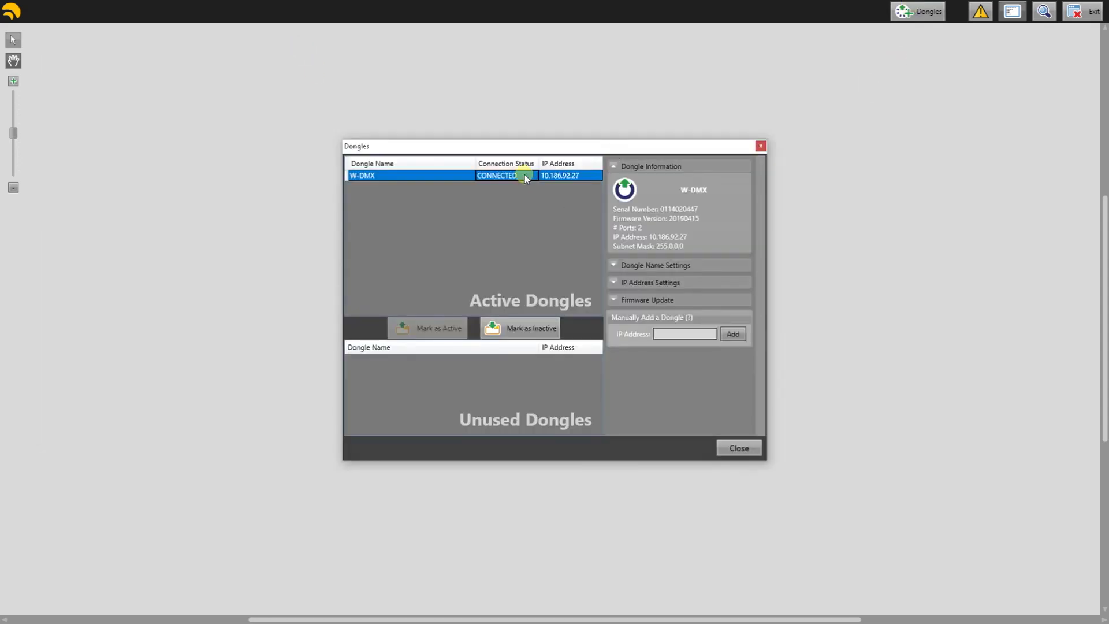
{"action": "left_click", "coordinate": [639, 282]}
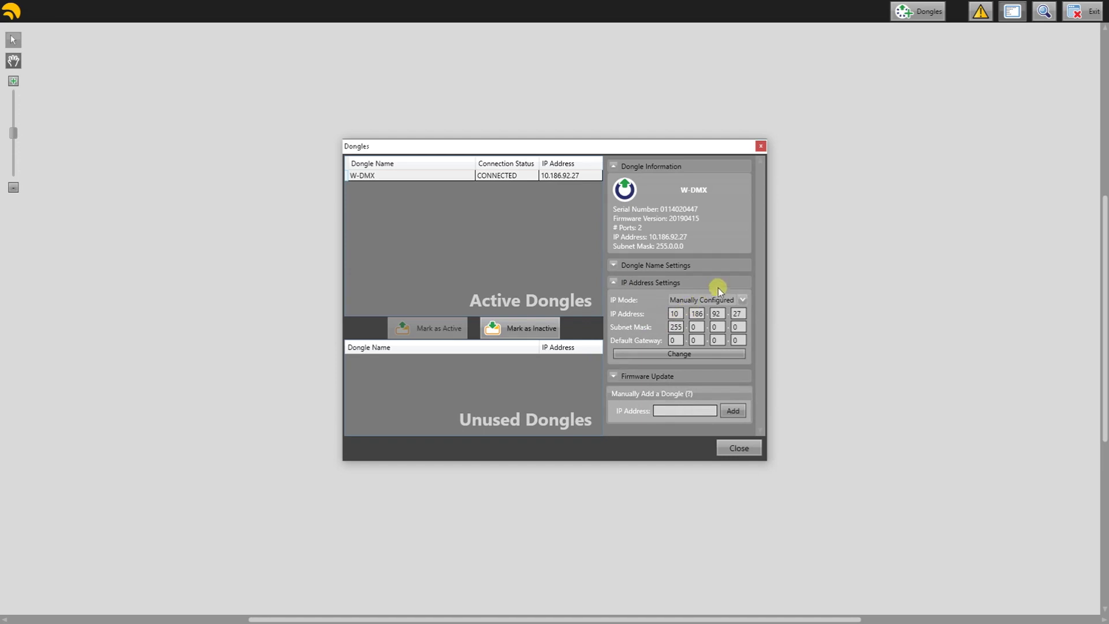
{"action": "left_click", "coordinate": [698, 301]}
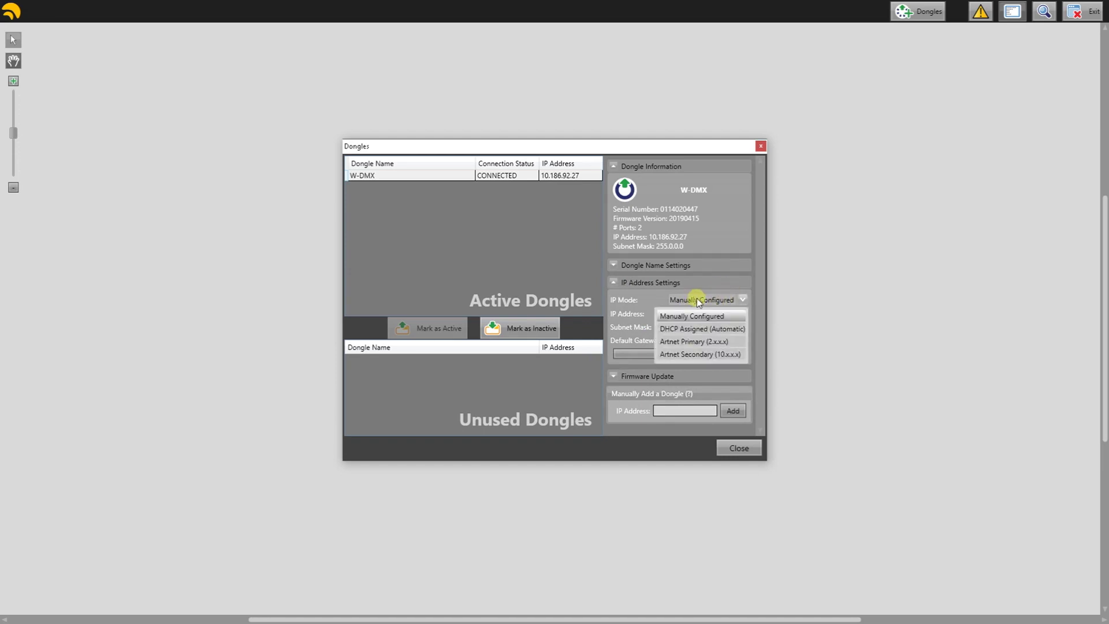
{"action": "left_click", "coordinate": [682, 341]}
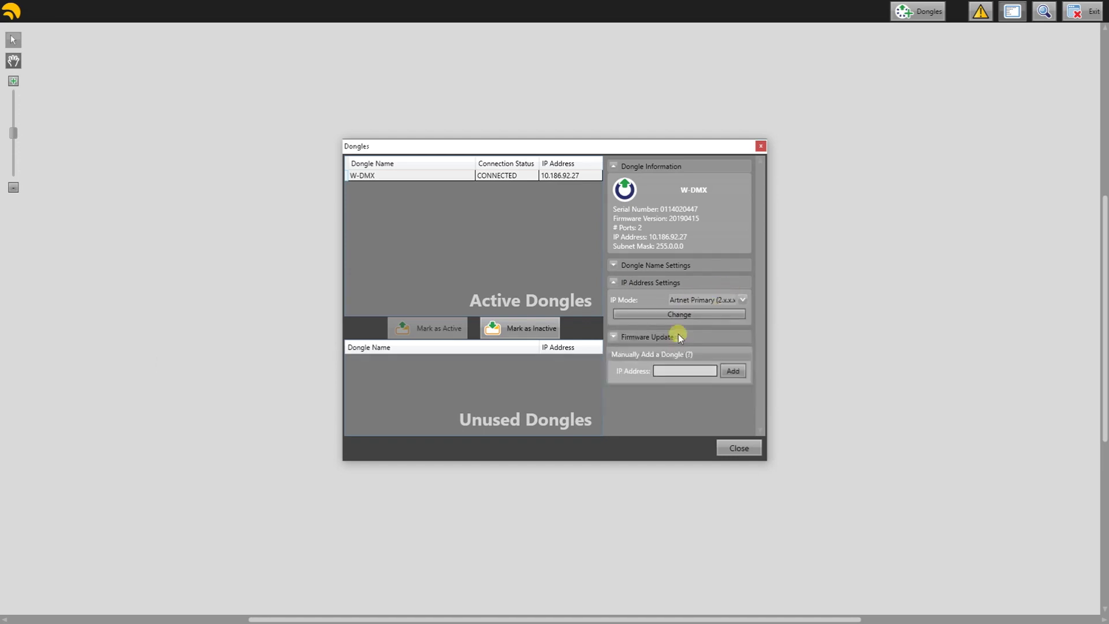
{"action": "left_click", "coordinate": [671, 315]}
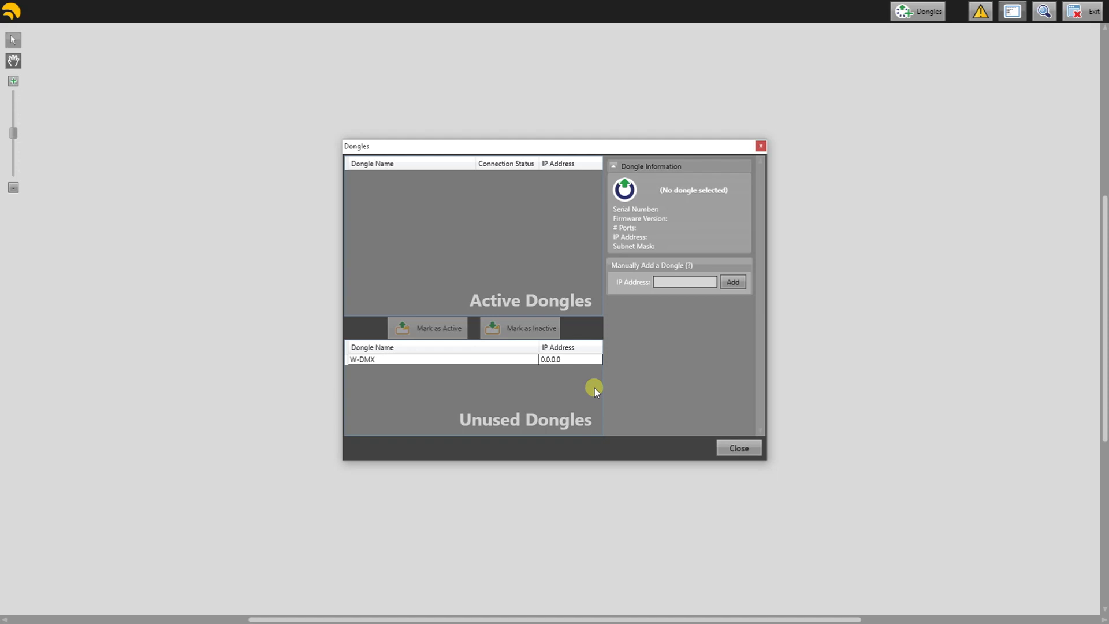
Step: Try to activate the W-DMX dongle in its 2.x.x.x address range, and return it to the unused dongles
{"action": "left_click", "coordinate": [532, 362]}
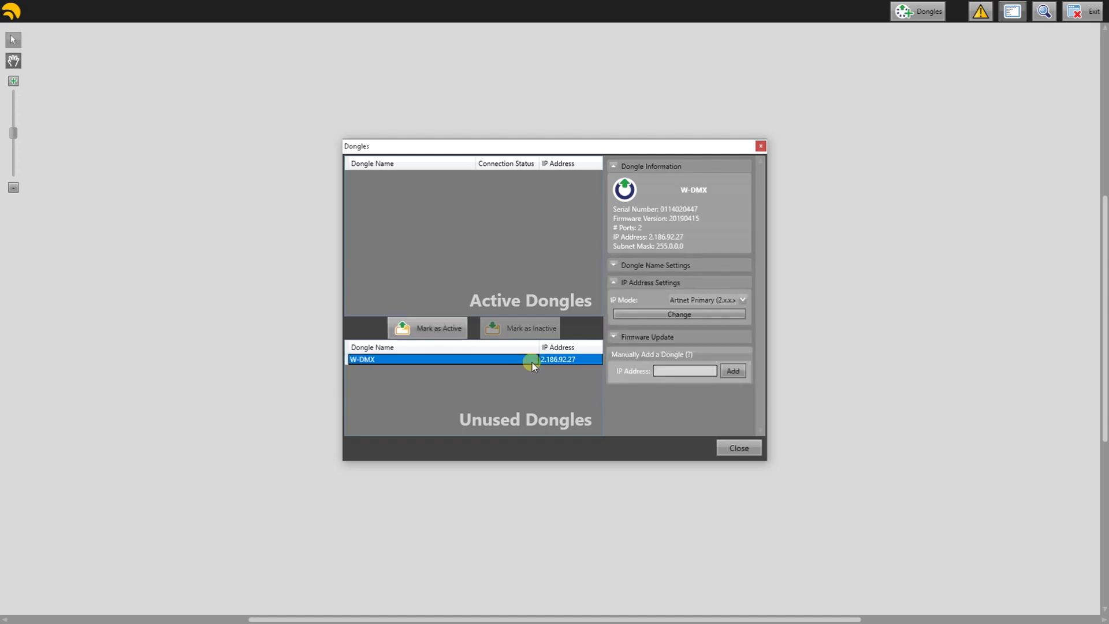
{"action": "left_click", "coordinate": [452, 328]}
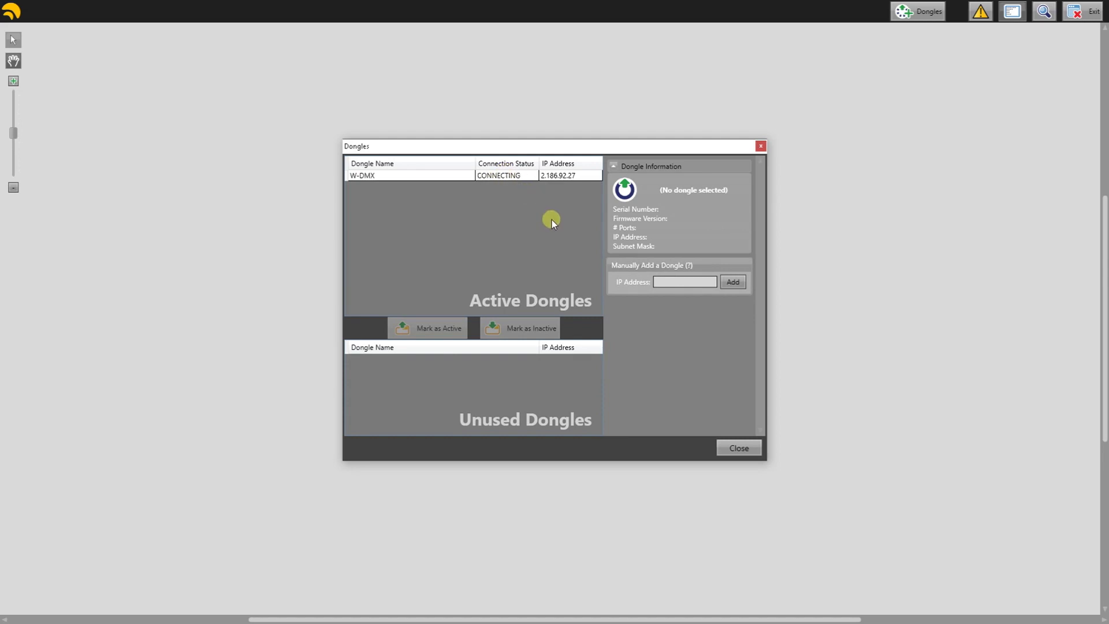
{"action": "left_click", "coordinate": [471, 174]}
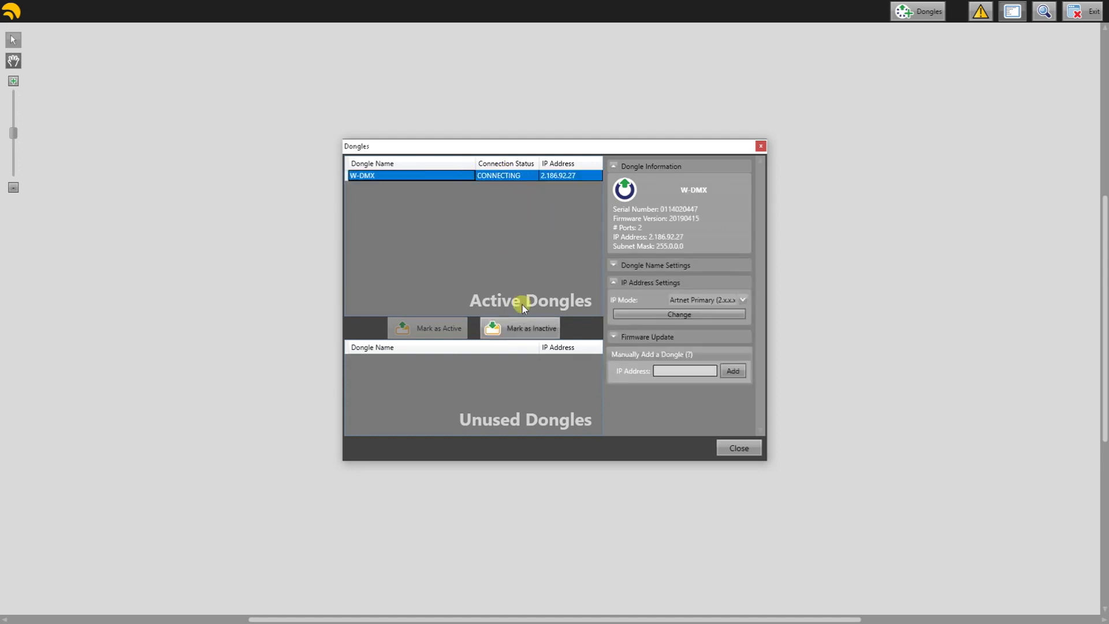
{"action": "left_click", "coordinate": [518, 323]}
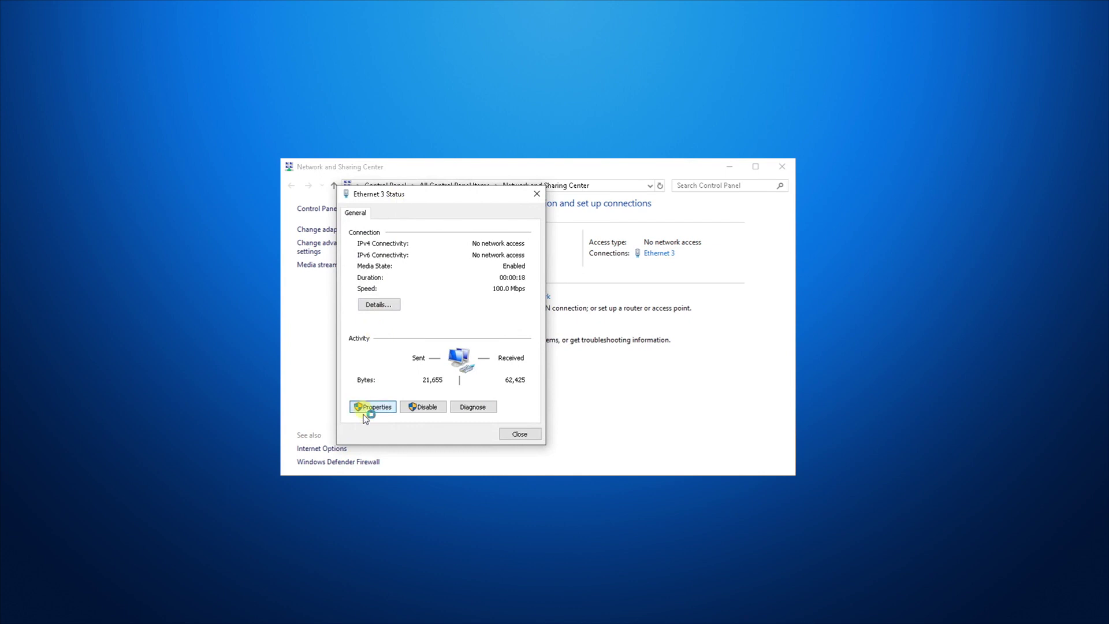
Step: Switch to the Windows network settings and set the Ethernet 3 adapter's static IPv4 address to 2.0.0.1
{"action": "left_click", "coordinate": [363, 413]}
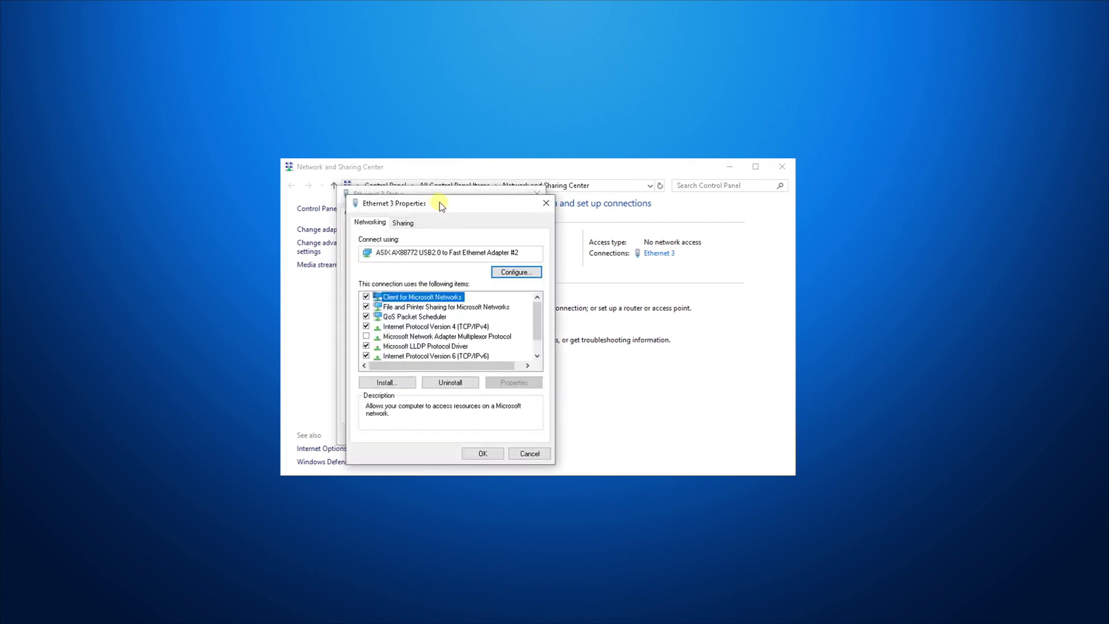
{"action": "left_click_drag", "start_coordinate": [439, 202], "coordinate": [448, 202]}
{"action": "double_click", "coordinate": [415, 325]}
{"action": "left_click", "coordinate": [496, 281]}
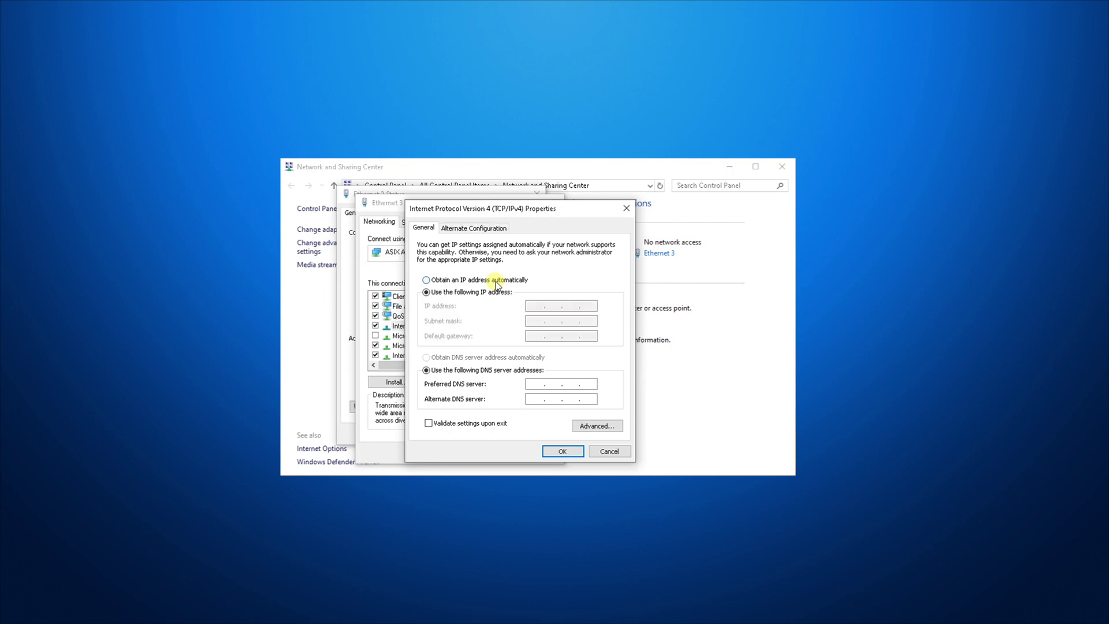
{"action": "left_click", "coordinate": [491, 291]}
{"action": "left_click", "coordinate": [540, 310]}
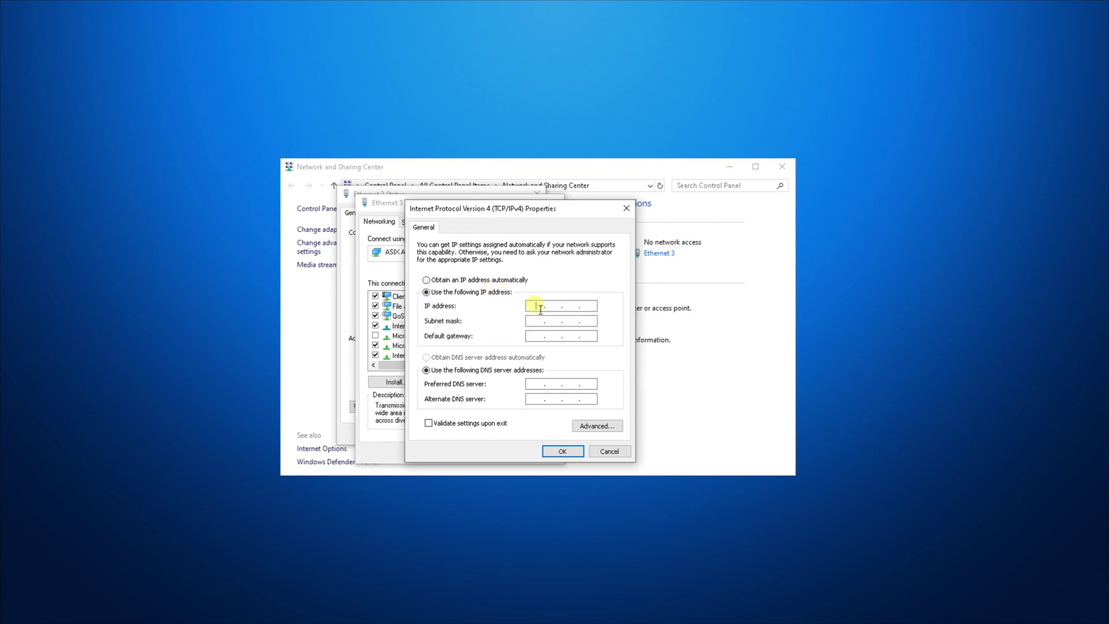
{"action": "type", "text": "2.0.0.1"}
{"action": "key", "text": "Tab"}
{"action": "left_click", "coordinate": [562, 452]}
{"action": "left_click", "coordinate": [504, 454]}
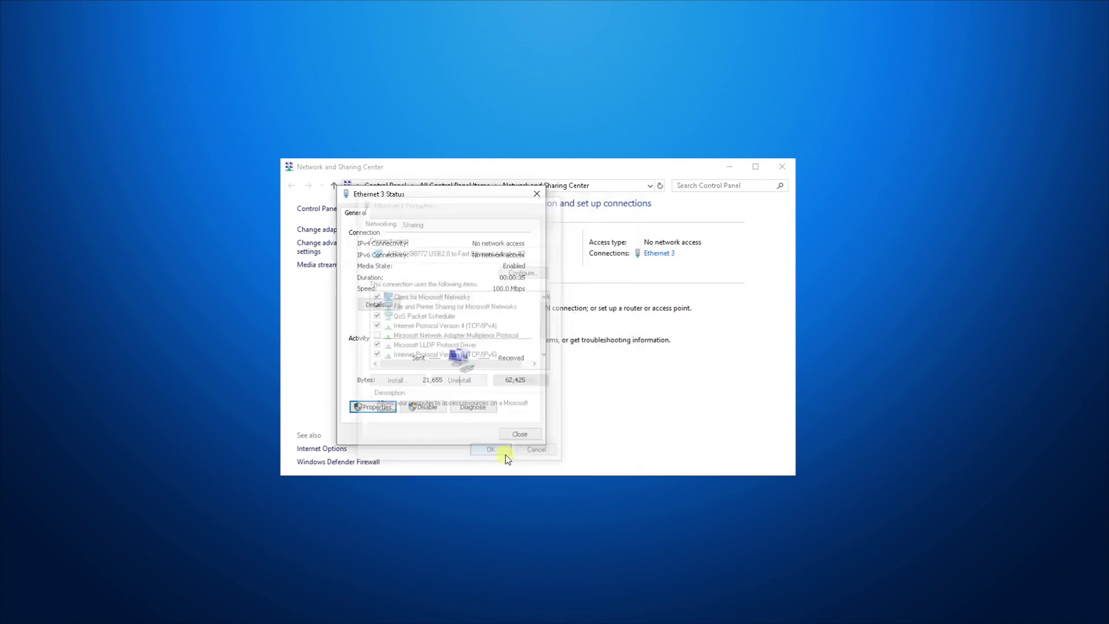
{"action": "left_click", "coordinate": [520, 433]}
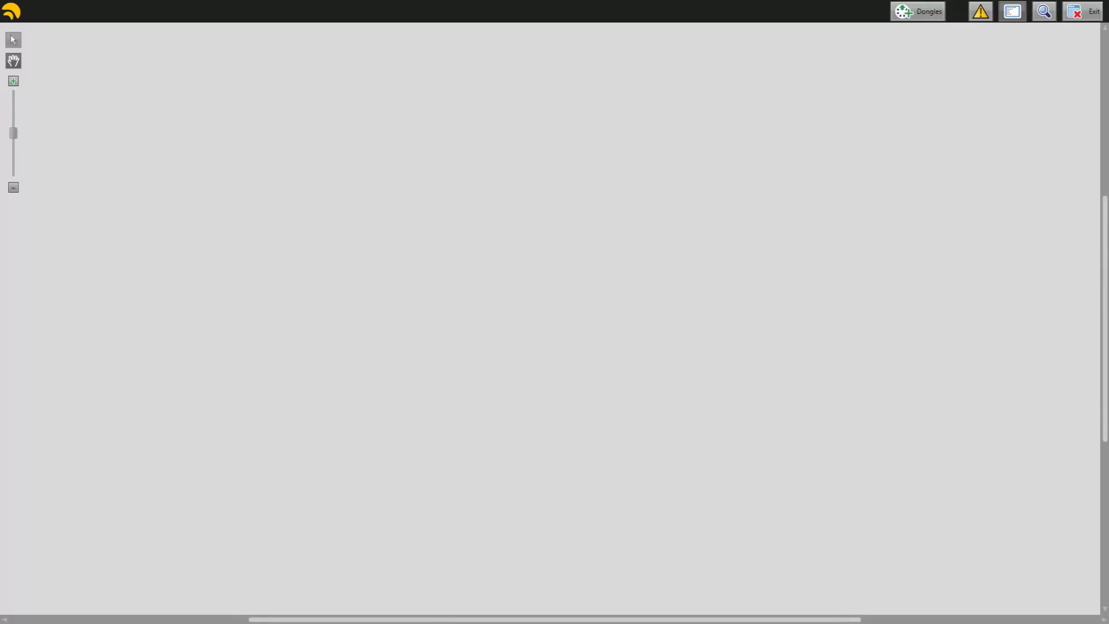
Step: Return to the dongle configuration software and mark the unused W-DMX dongle as active
{"action": "left_click", "coordinate": [919, 11]}
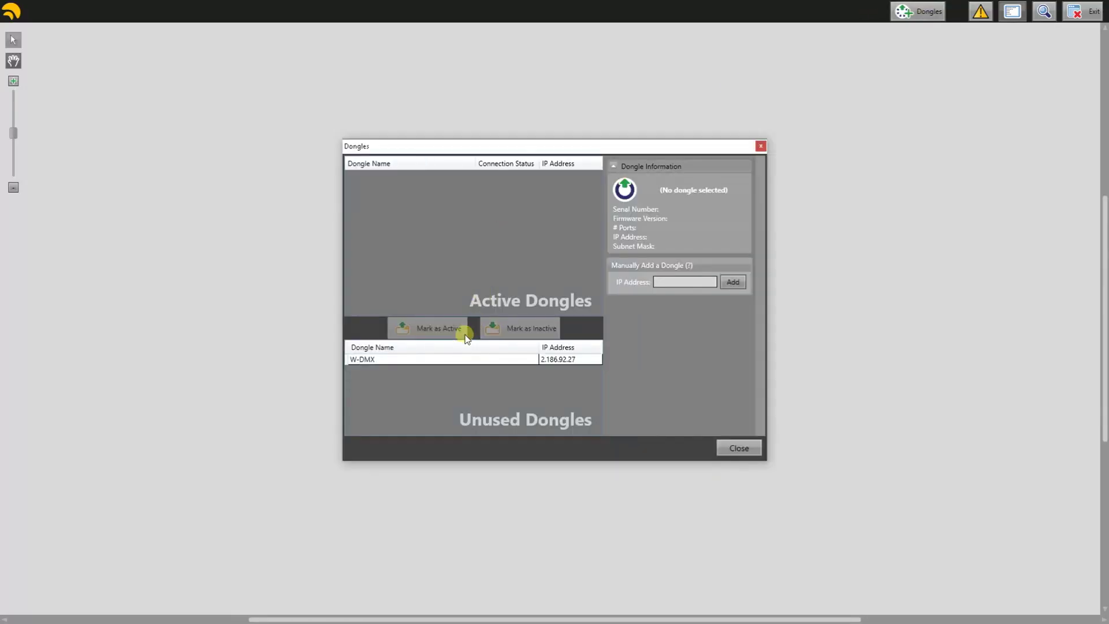
{"action": "left_click", "coordinate": [438, 359]}
{"action": "left_click", "coordinate": [429, 329]}
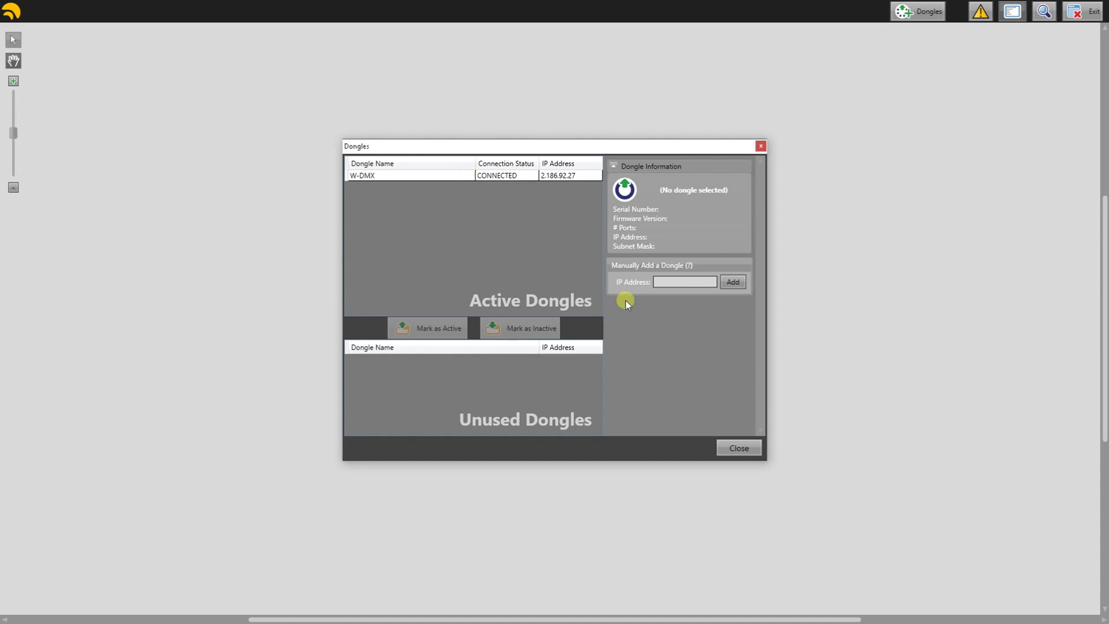
Step: Set the W-DMX dongle's manually configured IP address to 2.0.0.20 and apply the change
{"action": "left_click", "coordinate": [647, 282]}
{"action": "double_click", "coordinate": [705, 317]}
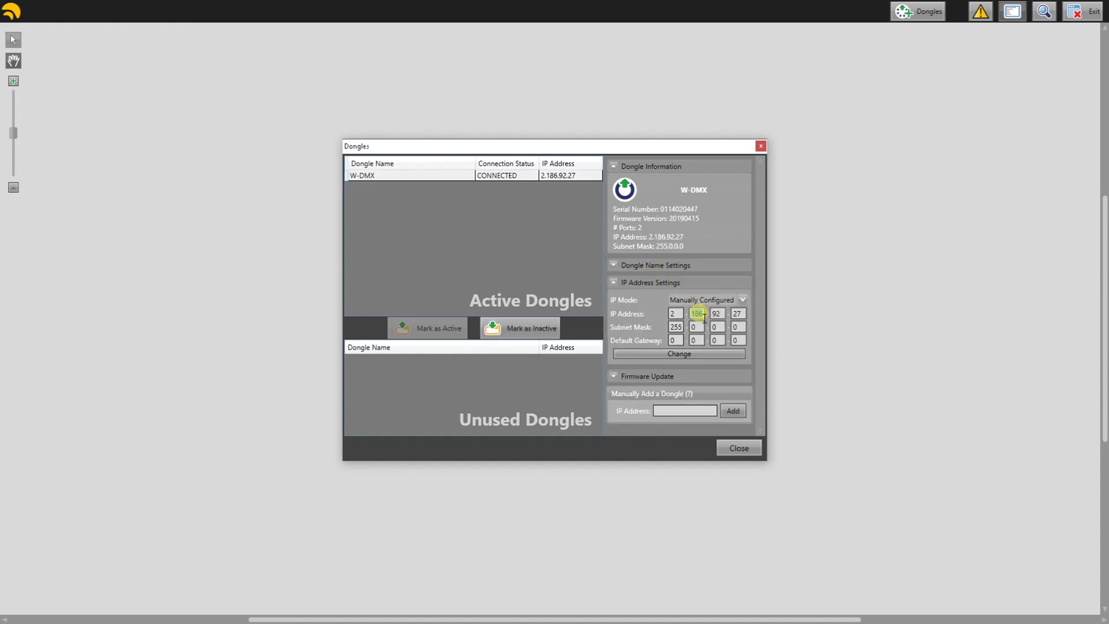
{"action": "type", "text": "0"}
{"action": "double_click", "coordinate": [716, 315]}
{"action": "type", "text": "0"}
{"action": "double_click", "coordinate": [736, 315]}
{"action": "type", "text": "20"}
{"action": "left_click", "coordinate": [699, 354]}
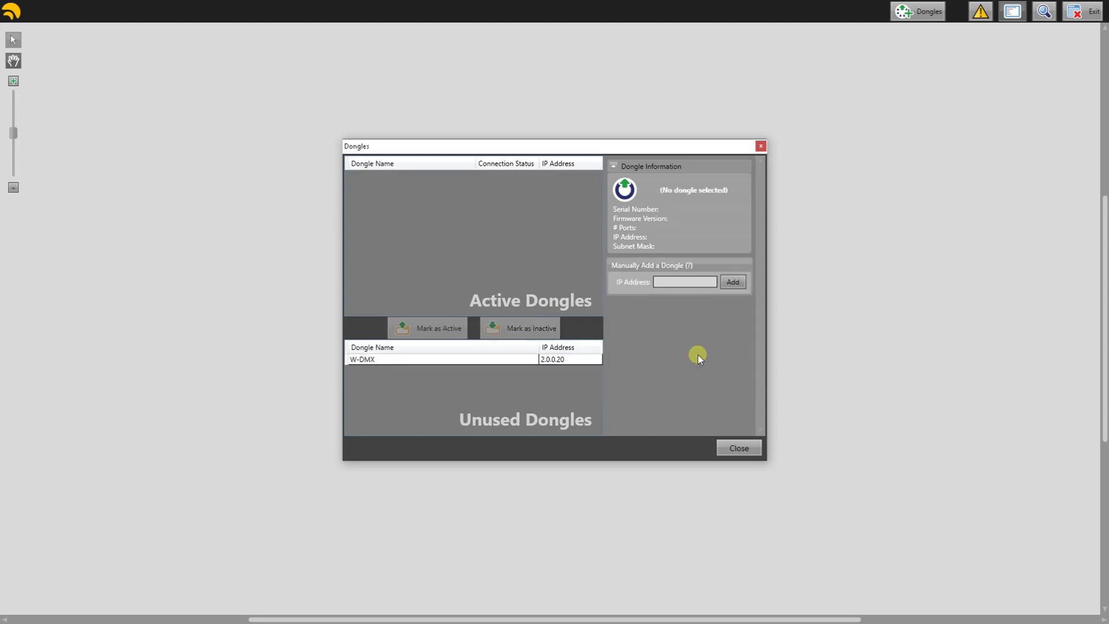
Step: Reactivate the W-DMX dongle from the unused dongles under its 2.0.0.20 address
{"action": "left_click", "coordinate": [469, 363]}
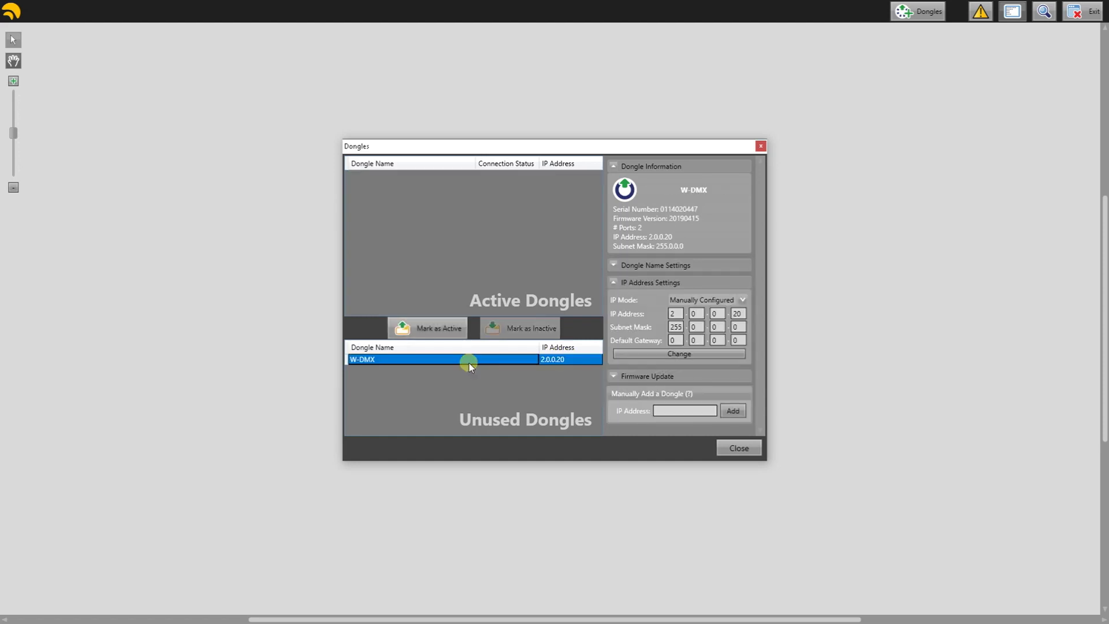